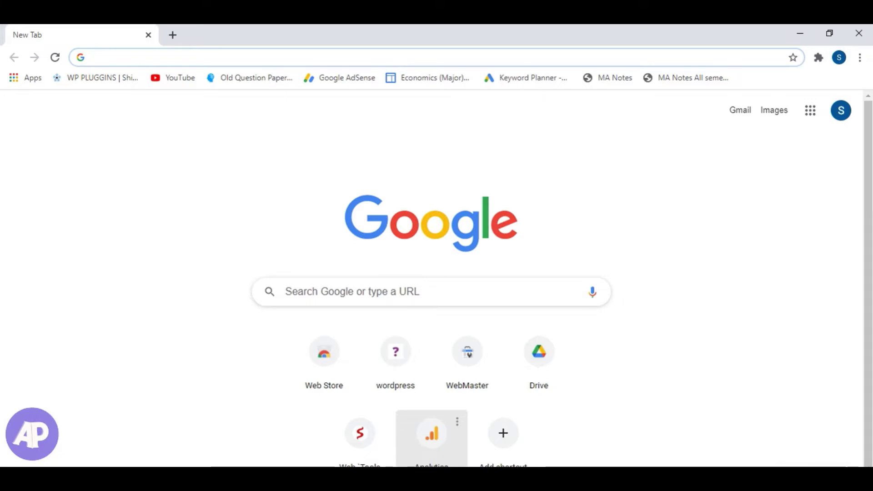
# - Search Google for efiling
pyautogui.write('E')
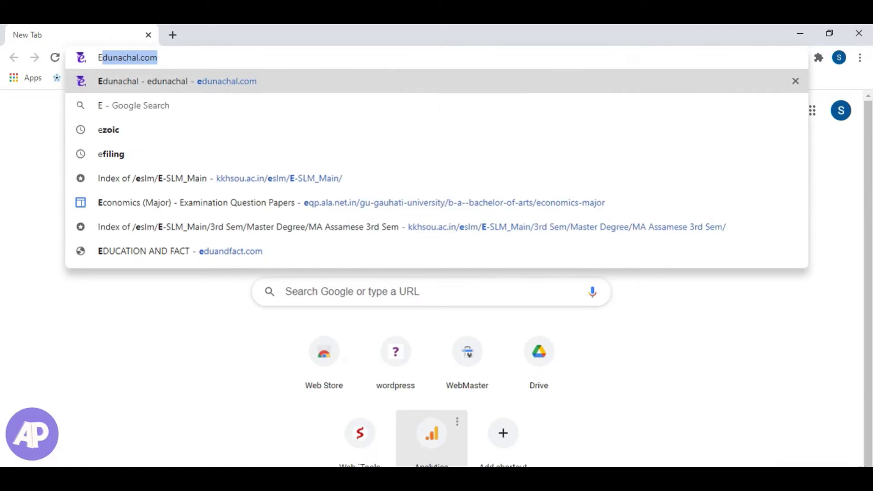
pyautogui.write('f')
pyautogui.press('BackSpace')
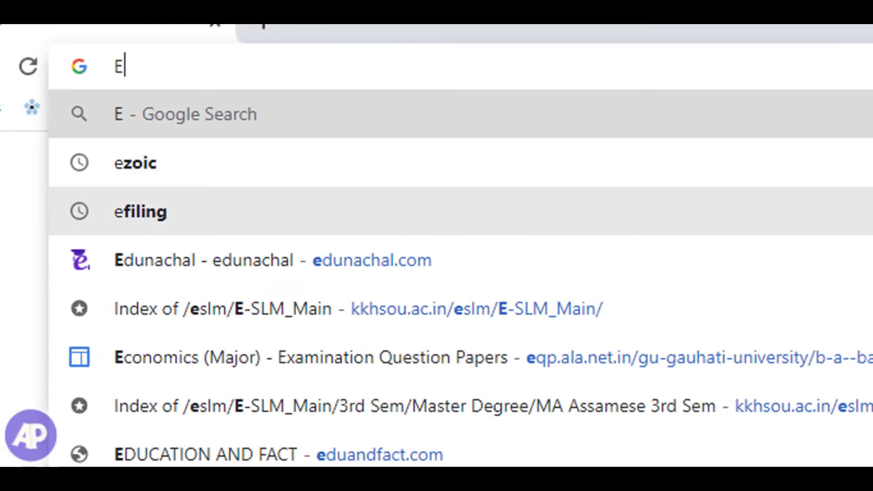
pyautogui.click(141, 211)
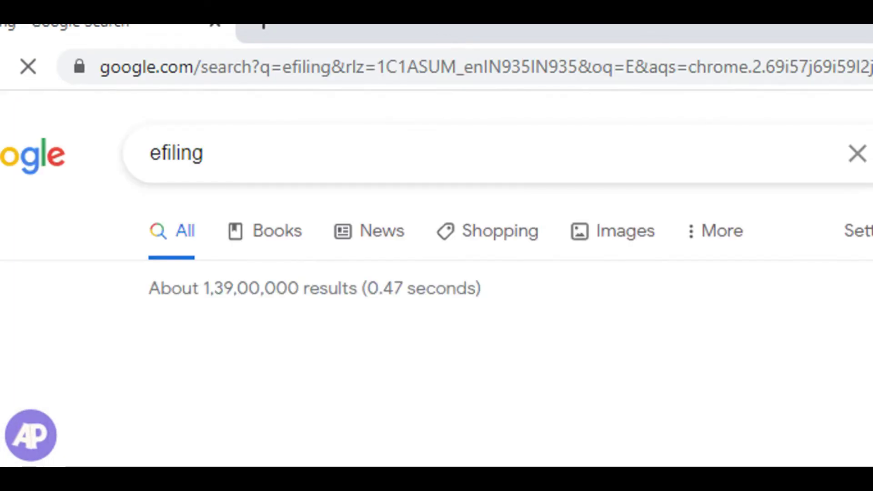
pyautogui.press('F11')
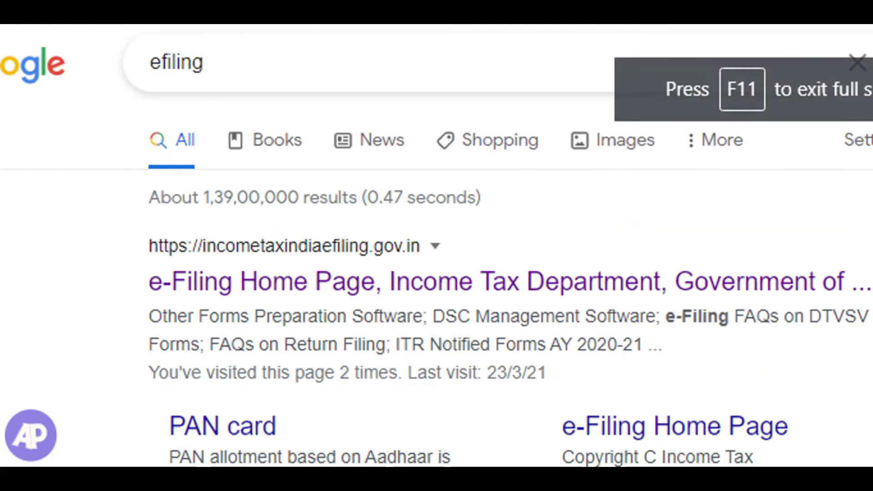
pyautogui.press('F11')
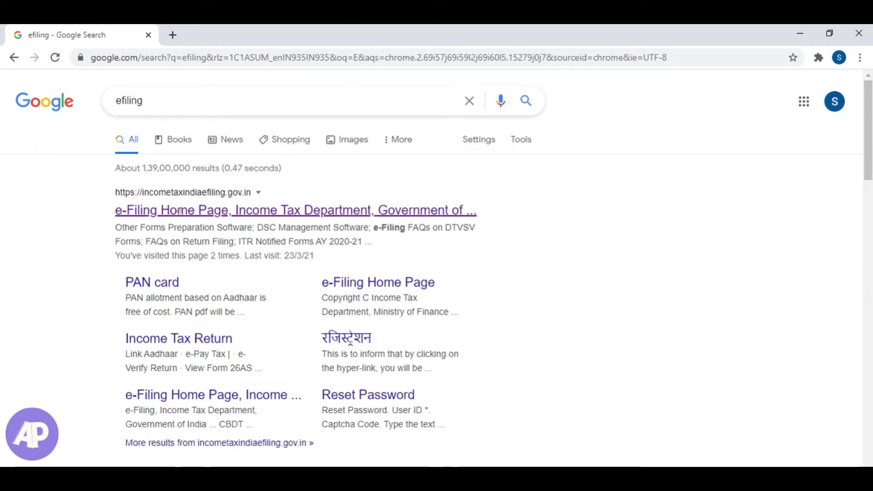
# - Open the Income Tax Department's e-Filing home page from the results, dismiss its announcement and go to the Link Aadhaar form
pyautogui.click(296, 210)
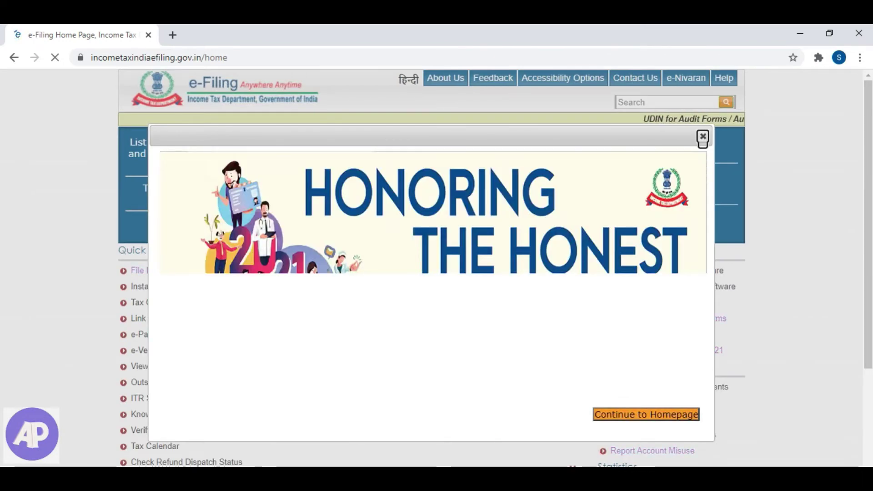
pyautogui.press('Escape')
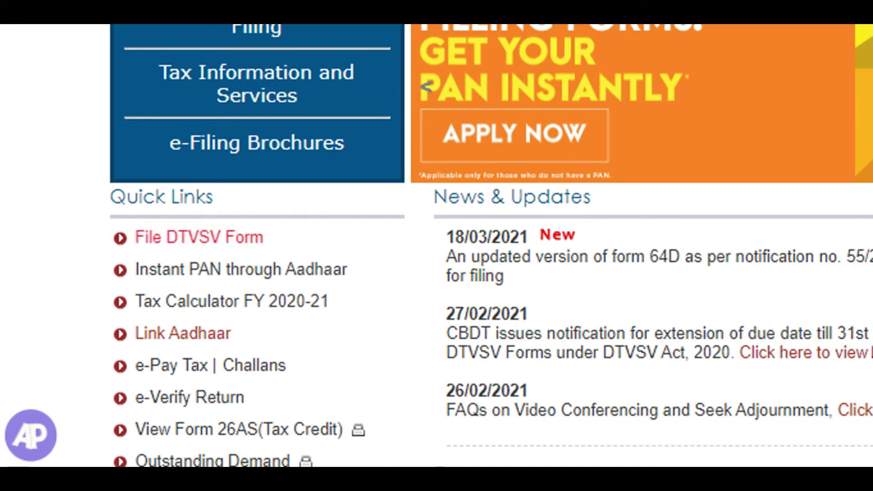
pyautogui.click(195, 335)
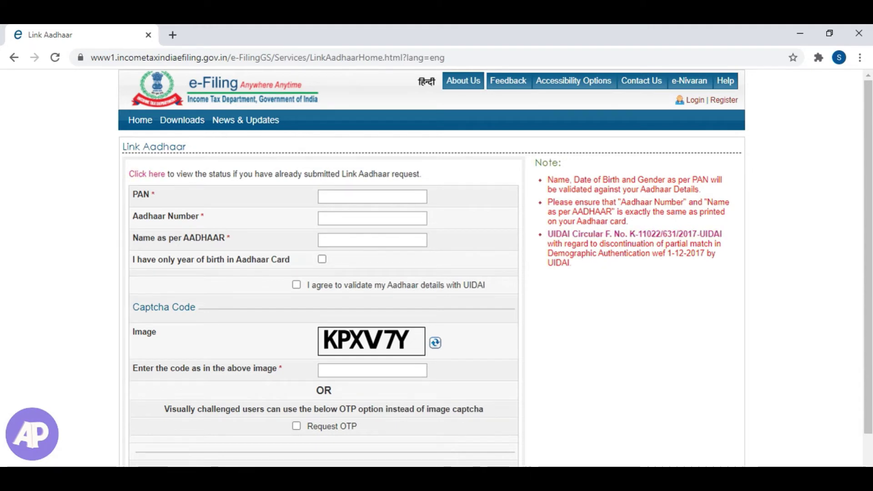
# - Go through the PAN, Aadhaar Number, name, UIDAI consent and captcha fields, marking that the Aadhaar card has only the year of birth
pyautogui.click(372, 196)
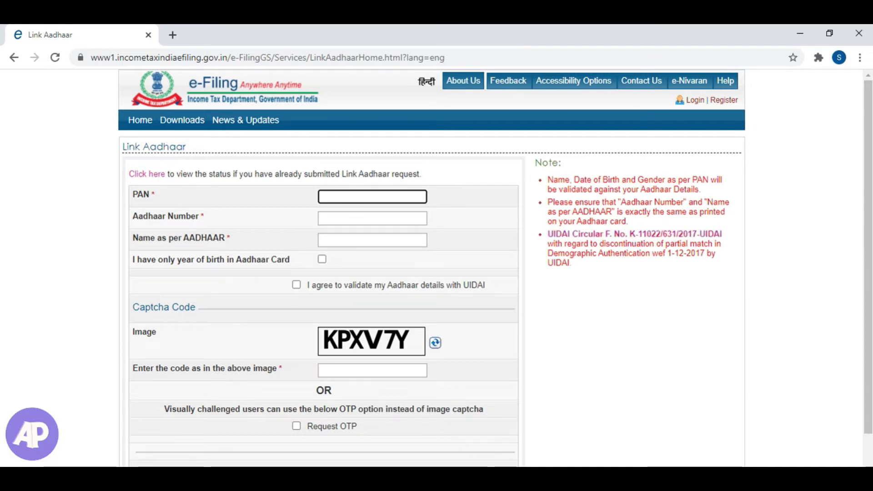
pyautogui.click(344, 219)
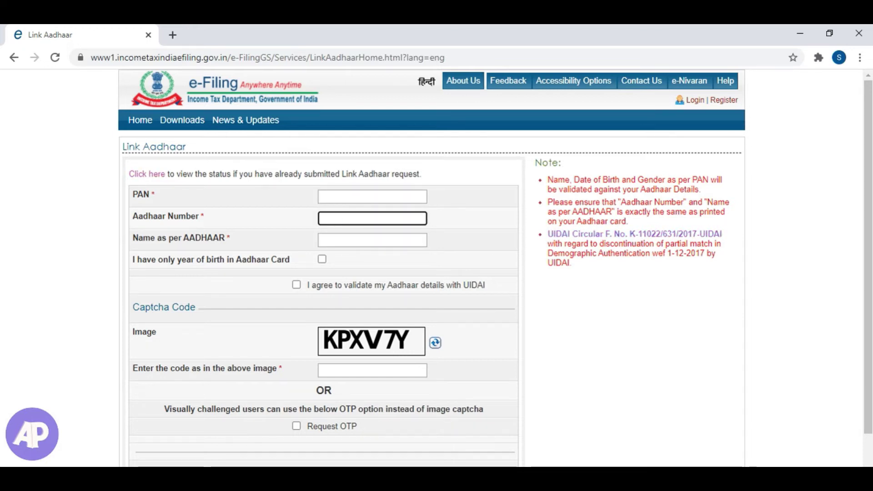
pyautogui.click(346, 241)
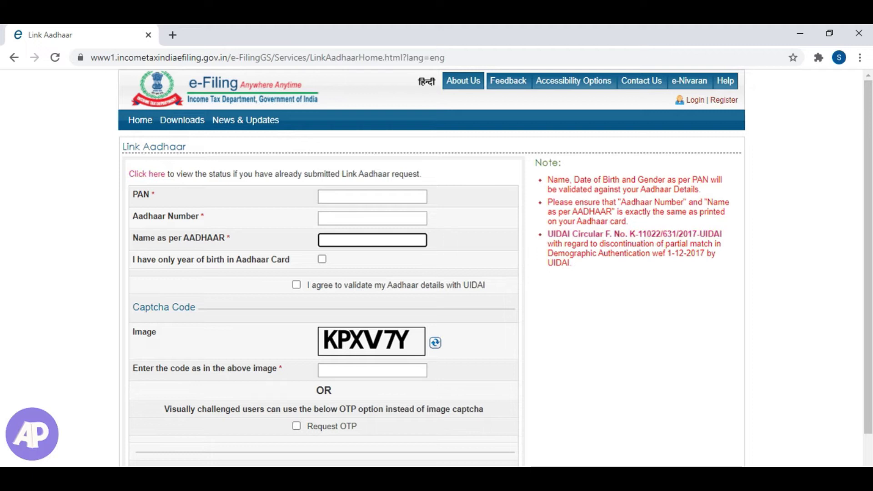
pyautogui.click(322, 258)
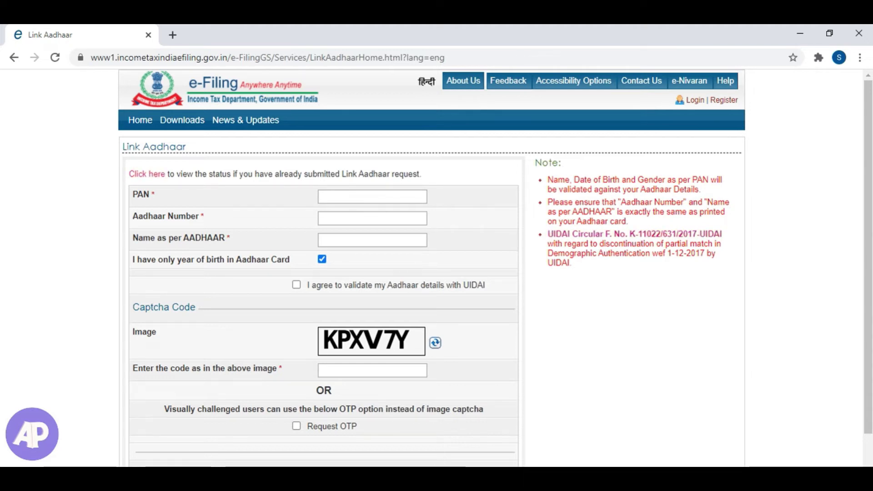
pyautogui.click(296, 284)
pyautogui.click(297, 285)
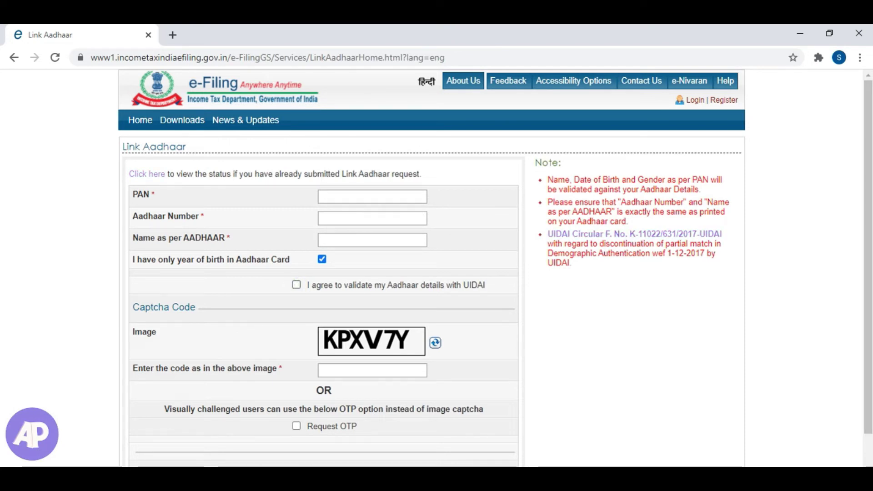
pyautogui.click(373, 370)
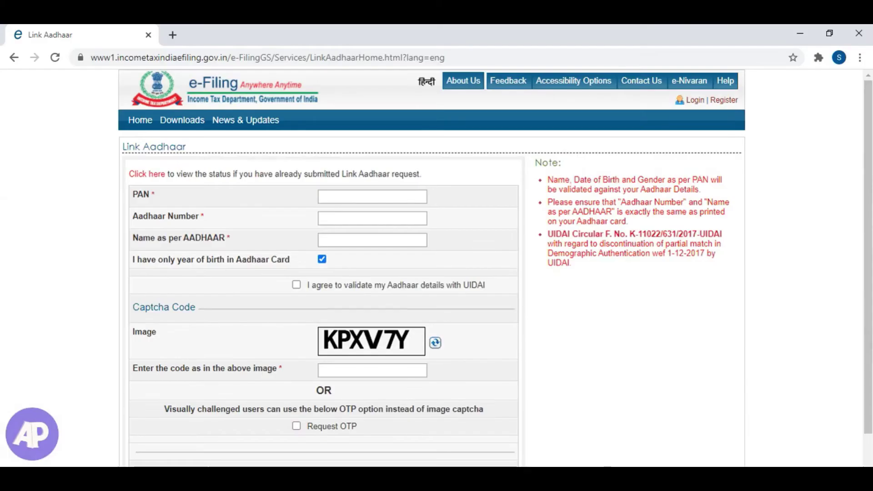
pyautogui.click(366, 369)
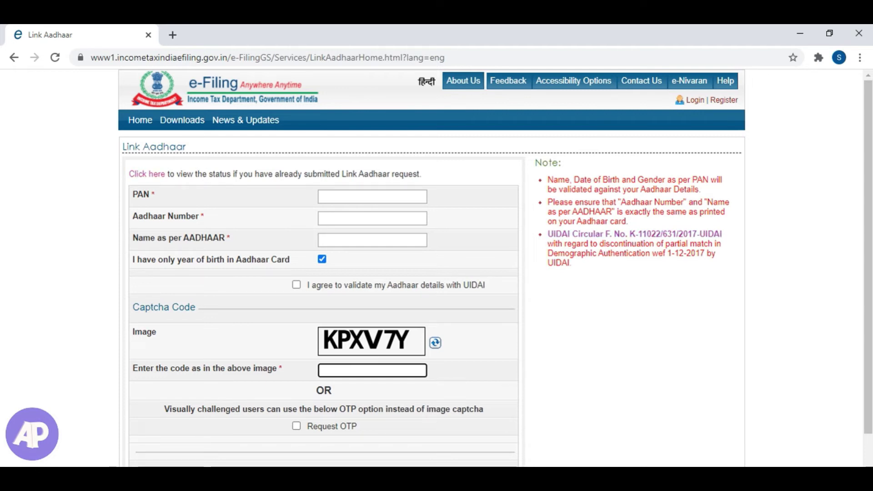
# - Try the Request OTP option with its mobile number field, and return to the image captcha code field
pyautogui.scroll(-1, 432, 268)
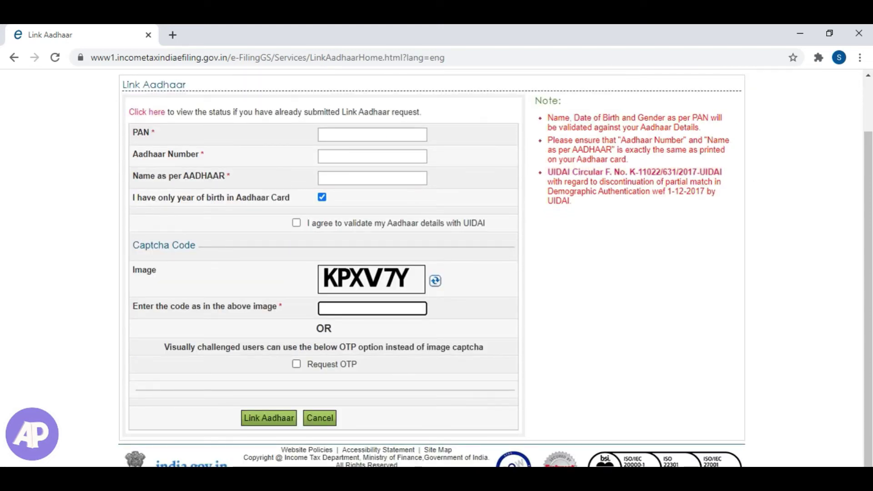
pyautogui.click(297, 364)
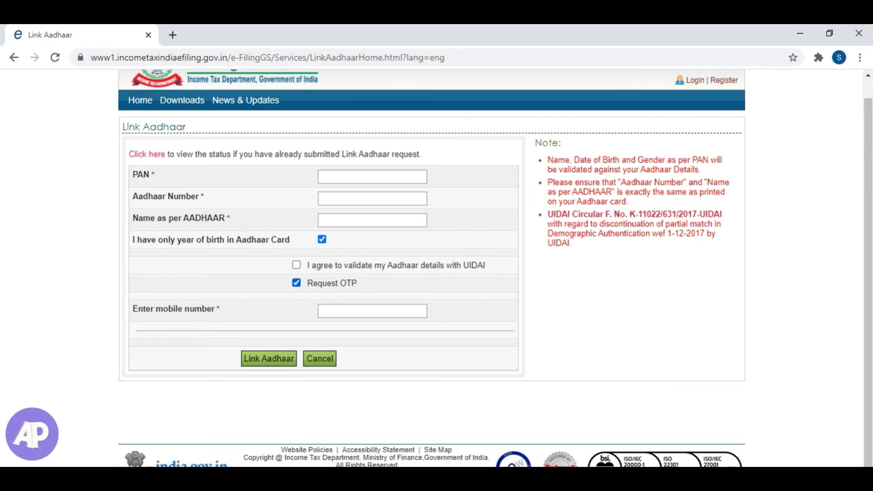
pyautogui.click(335, 312)
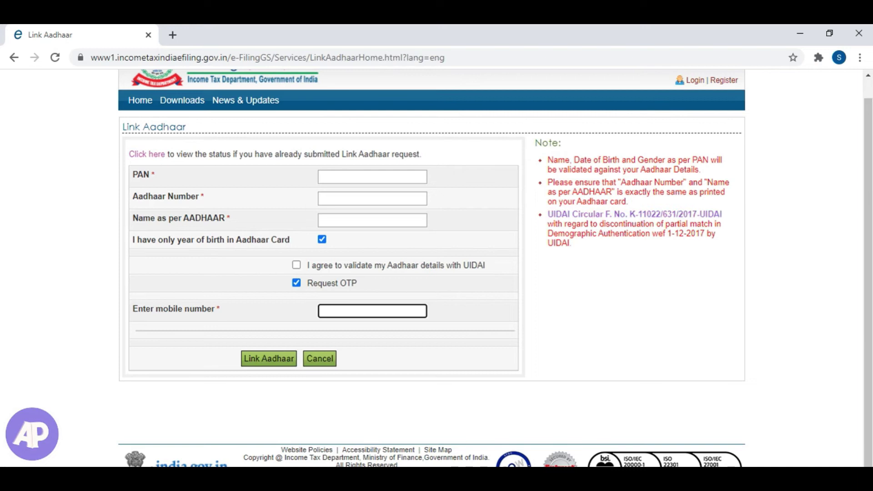
pyautogui.click(296, 283)
pyautogui.click(372, 321)
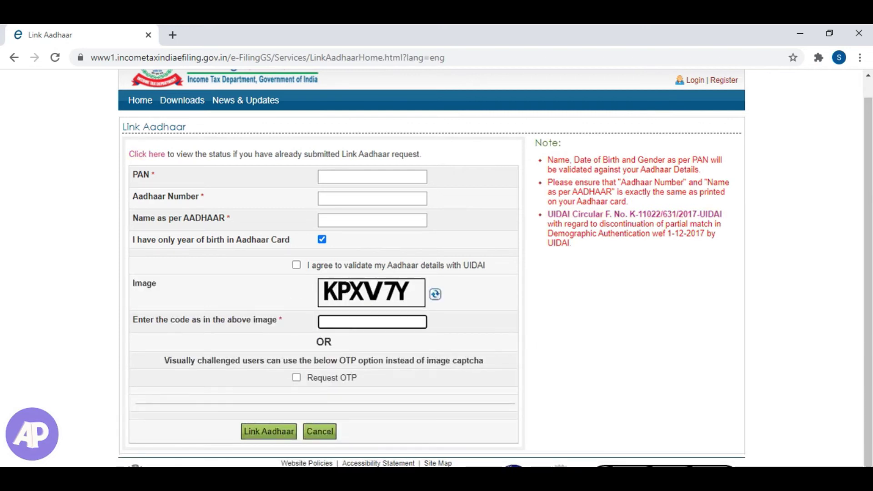
# - Submit the Link Aadhaar form with its required fields left blank and look over the whole form
pyautogui.click(269, 431)
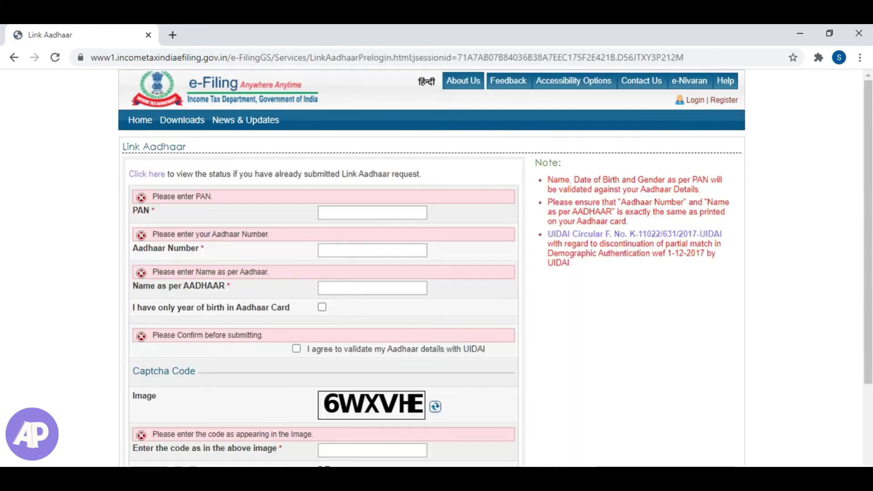
pyautogui.scroll(-3, 432, 269)
pyautogui.scroll(3, 432, 268)
pyautogui.scroll(-3, 432, 268)
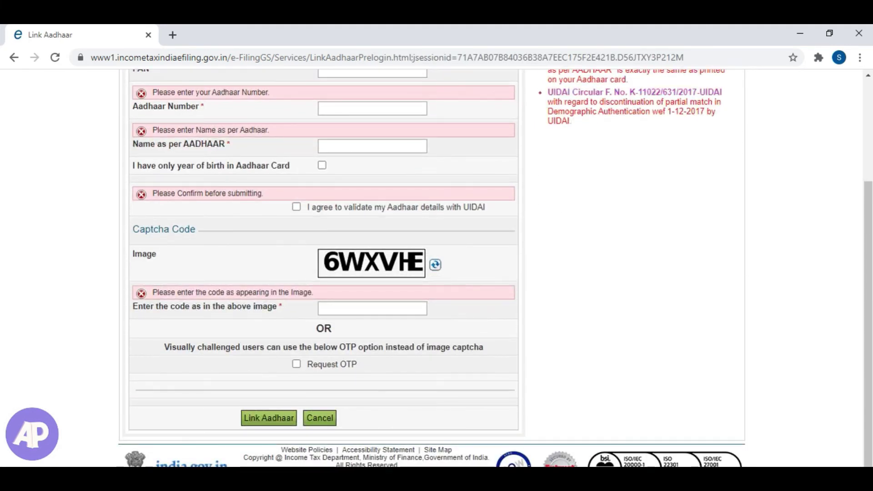
pyautogui.scroll(3, 432, 269)
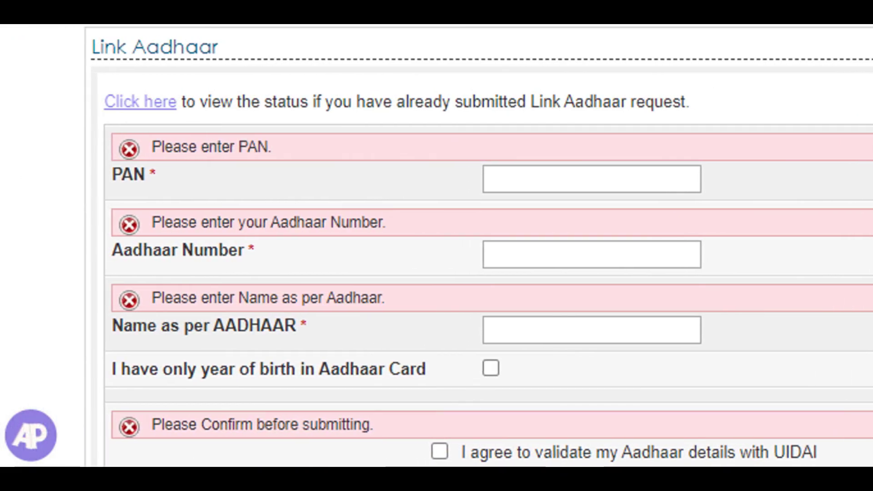
# - Open the Link Aadhaar status form and request the status with the PAN and Aadhaar Number fields left blank
pyautogui.click(143, 102)
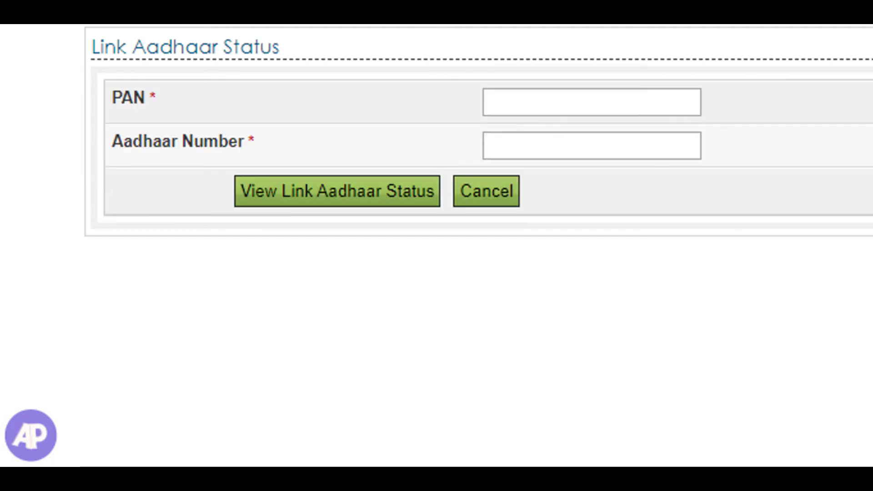
pyautogui.click(514, 101)
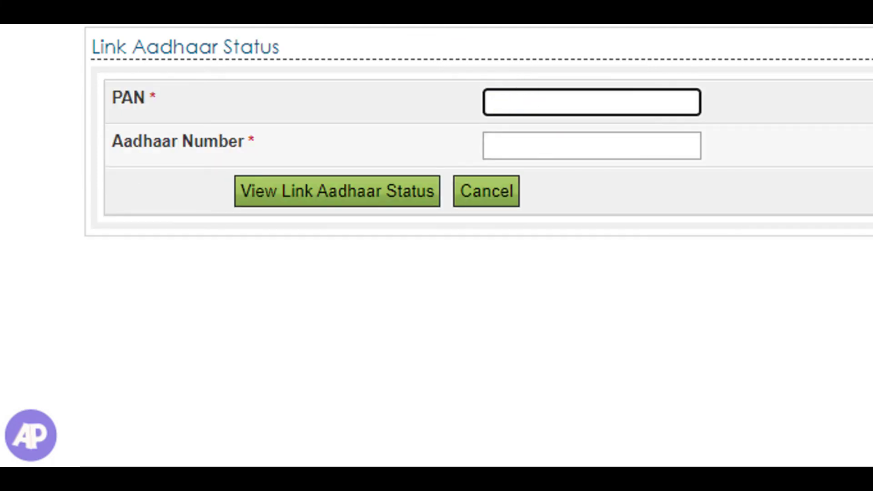
pyautogui.click(540, 135)
pyautogui.click(553, 155)
pyautogui.click(570, 201)
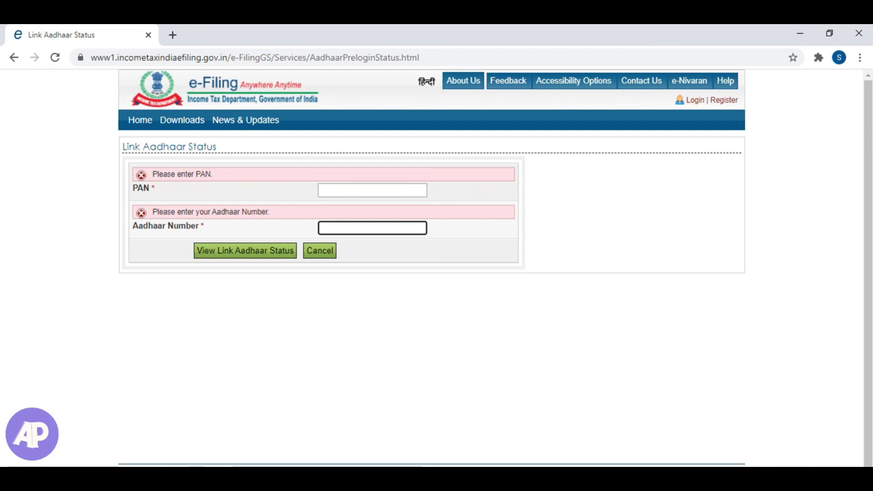
# - Open the e-Filing registration page and try to continue without selecting a user type
pyautogui.click(724, 100)
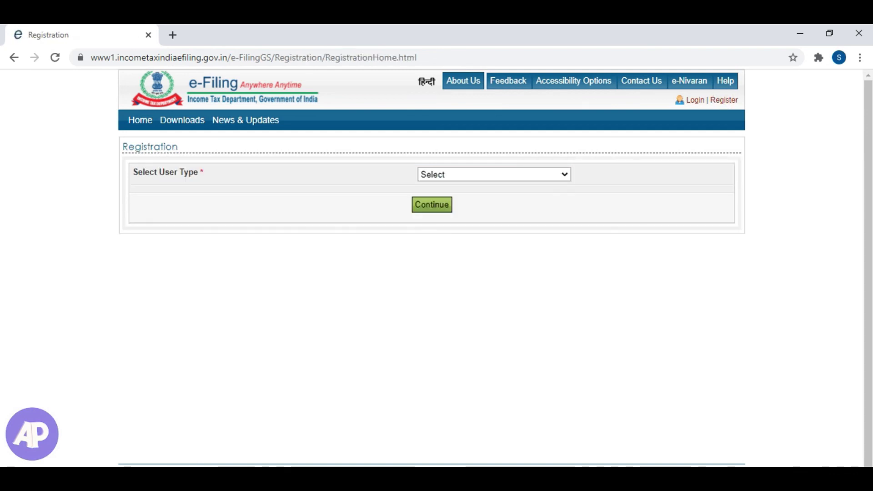
pyautogui.click(494, 174)
pyautogui.click(432, 205)
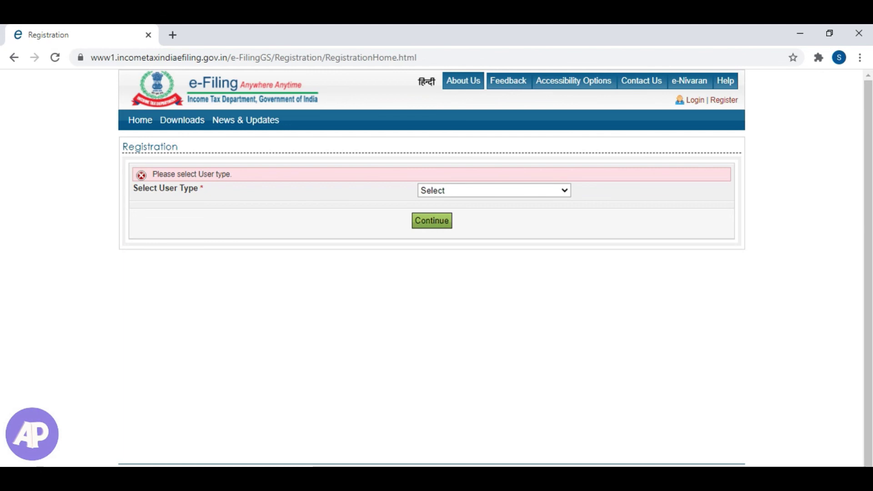
pyautogui.hotkey('ctrl', 's')
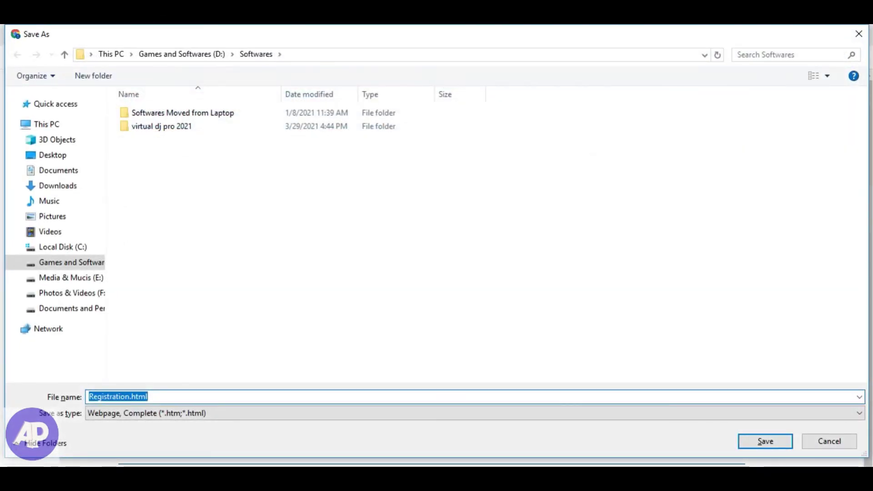
pyautogui.press('Escape')
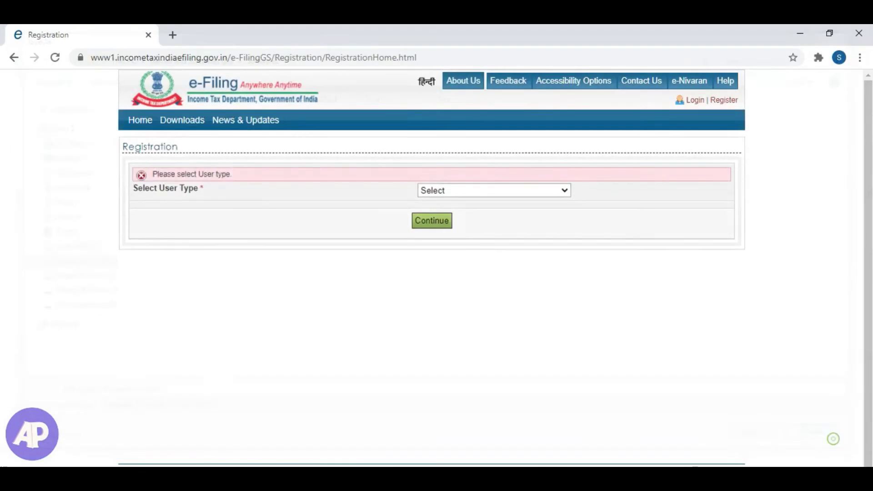